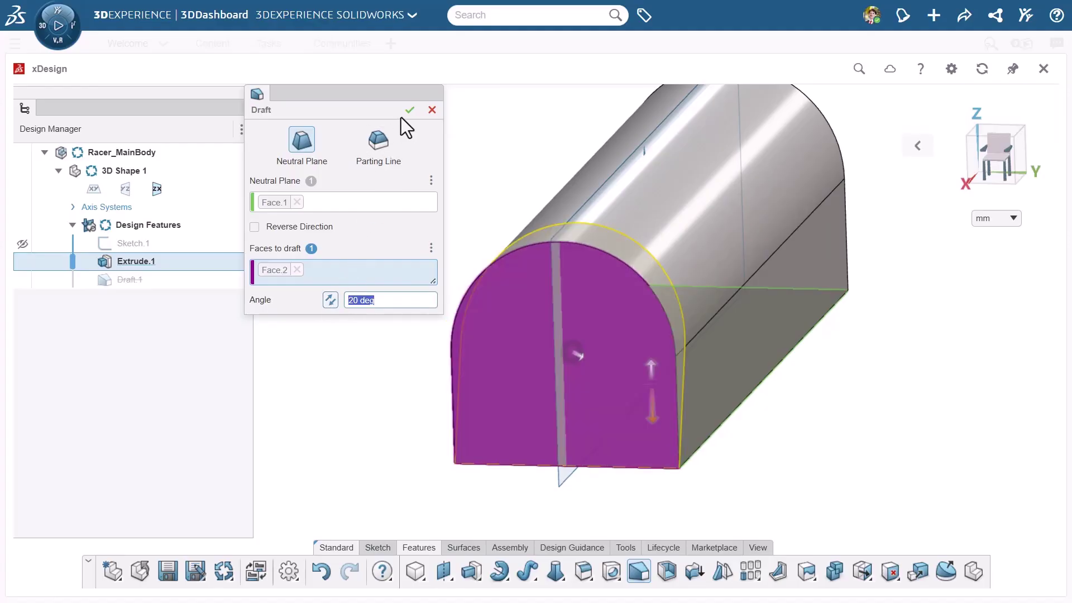
Apply the 20° draft on the main body and the circular pattern of the wheel's spoke cut.
click(409, 111)
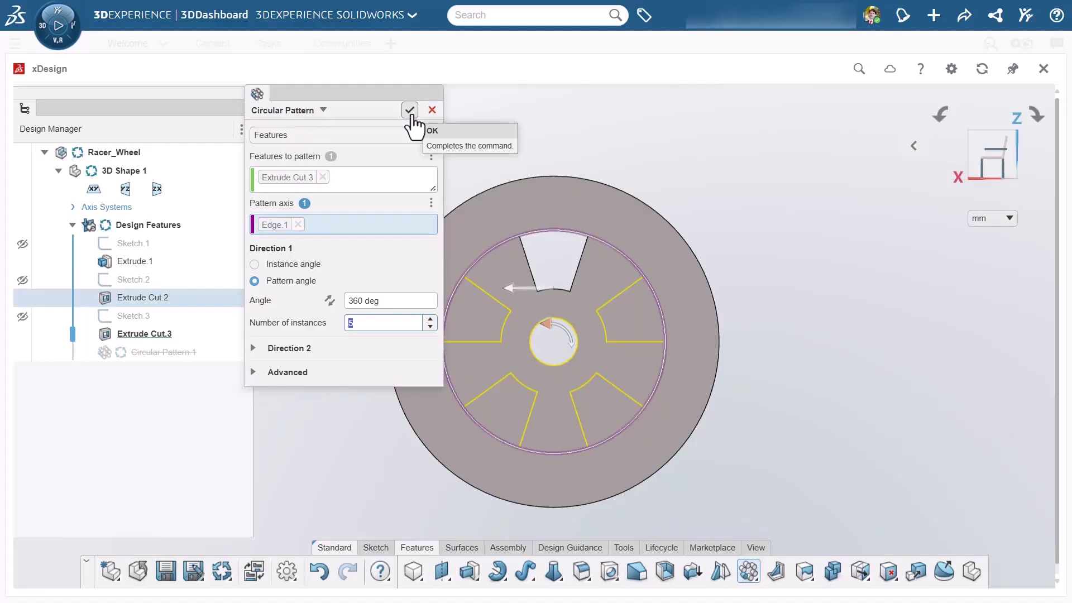
click(410, 112)
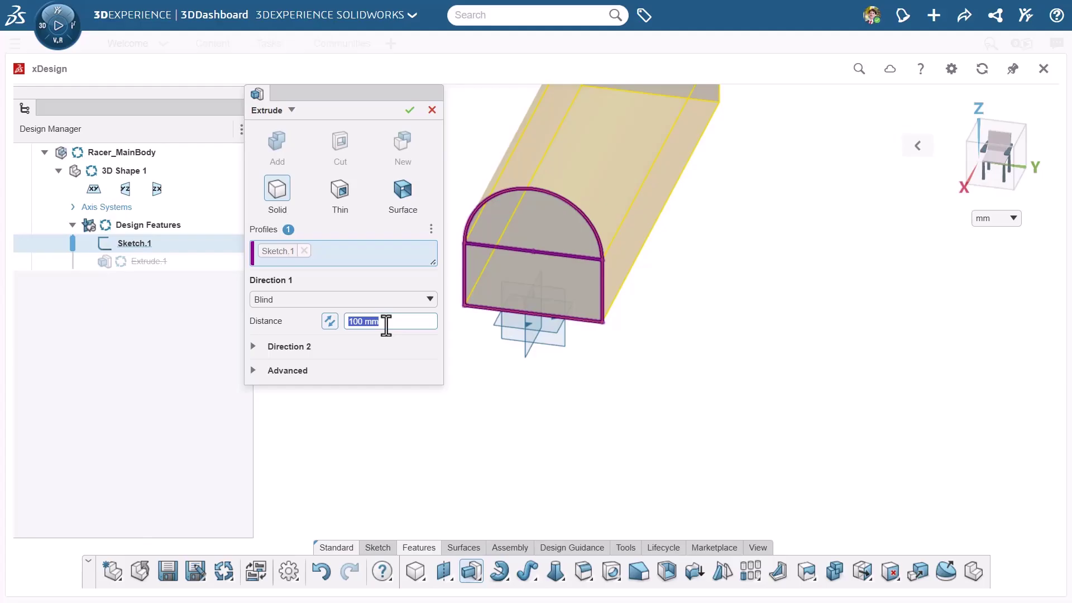
Confirm the 100 mm body extrusion and the through-all round saddle cut.
click(409, 112)
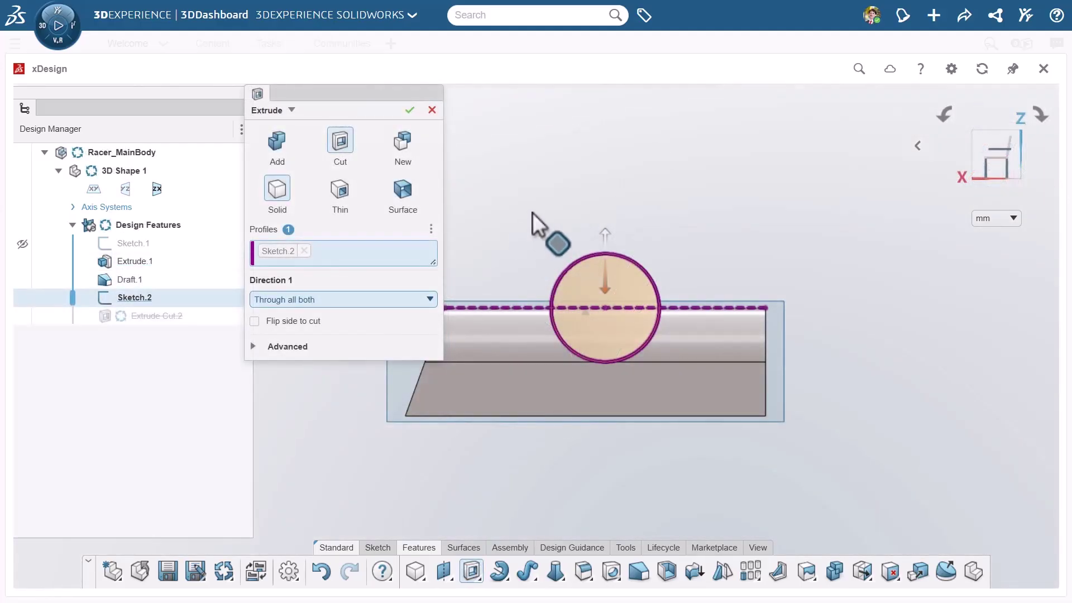
middle_drag(531, 223, 642, 254)
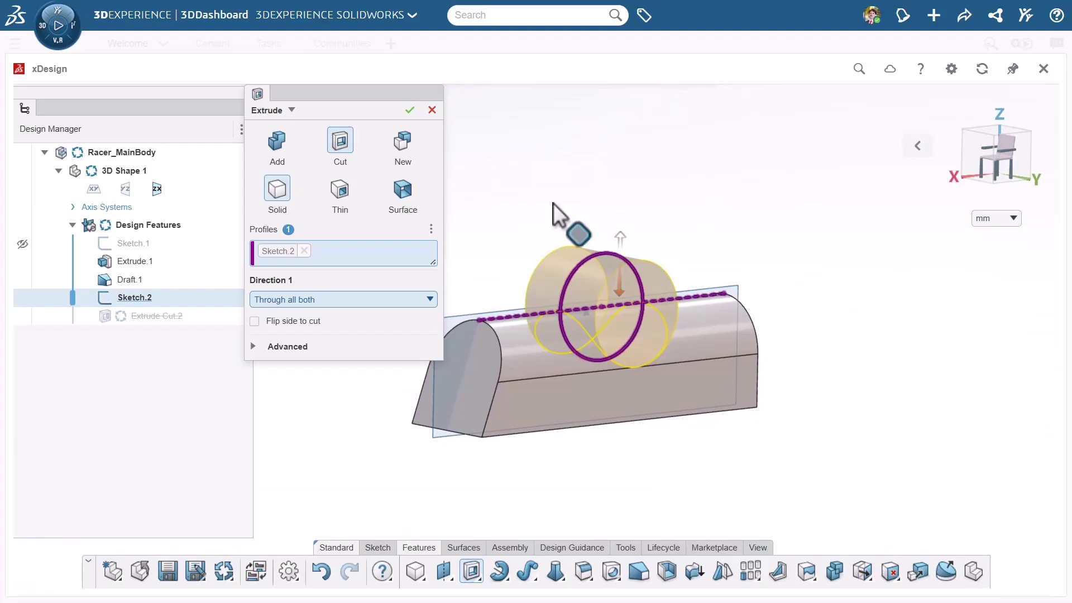
click(410, 111)
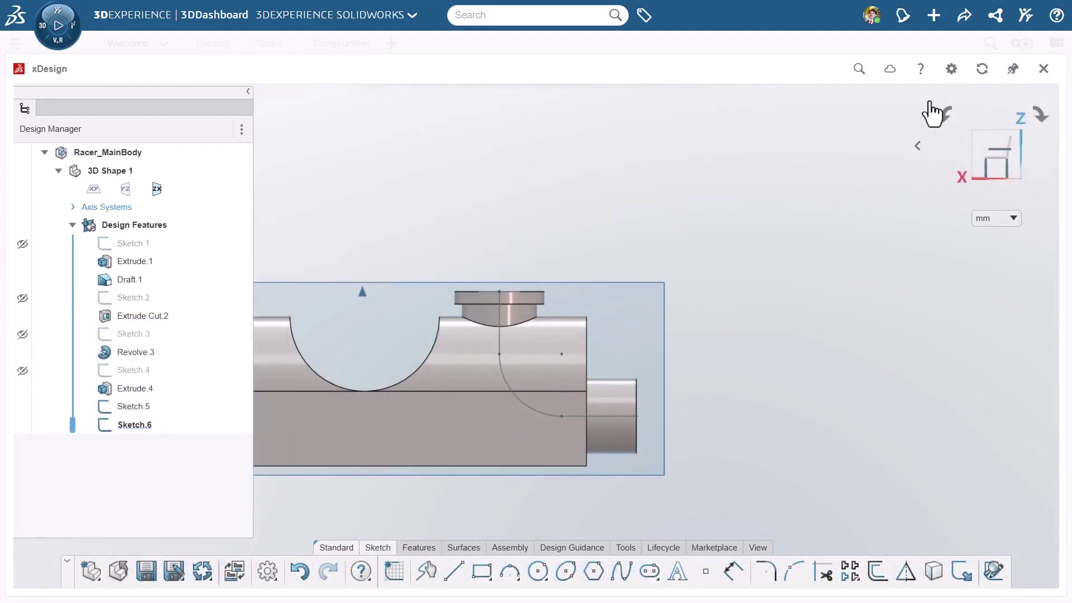
middle_drag(359, 271, 353, 338)
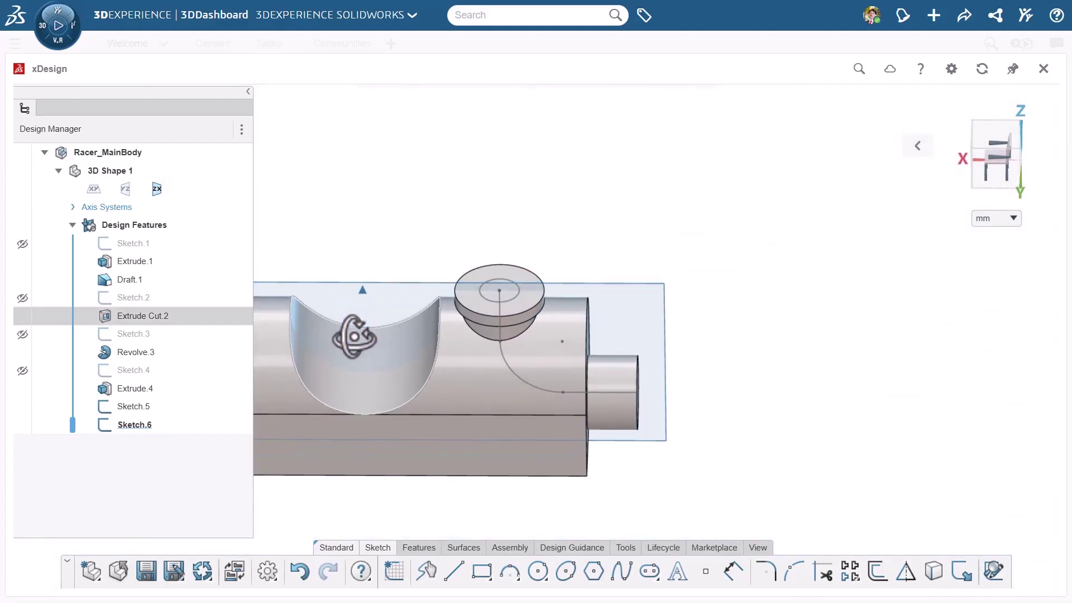
Sweep-cut the air channel along Arc.1 using the top circular face as profile, then view see-through.
click(419, 548)
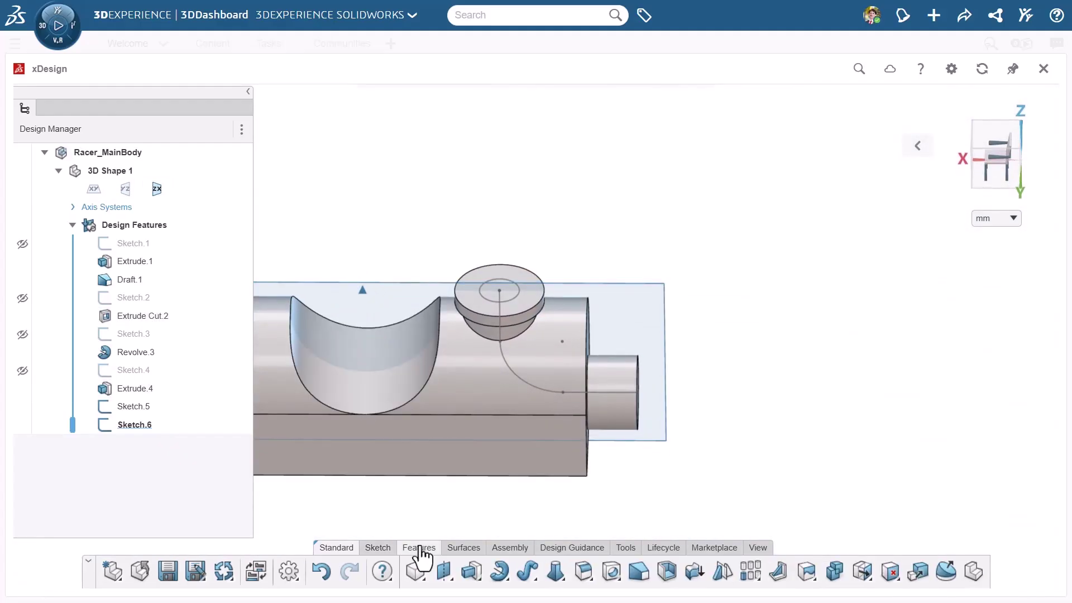
click(525, 575)
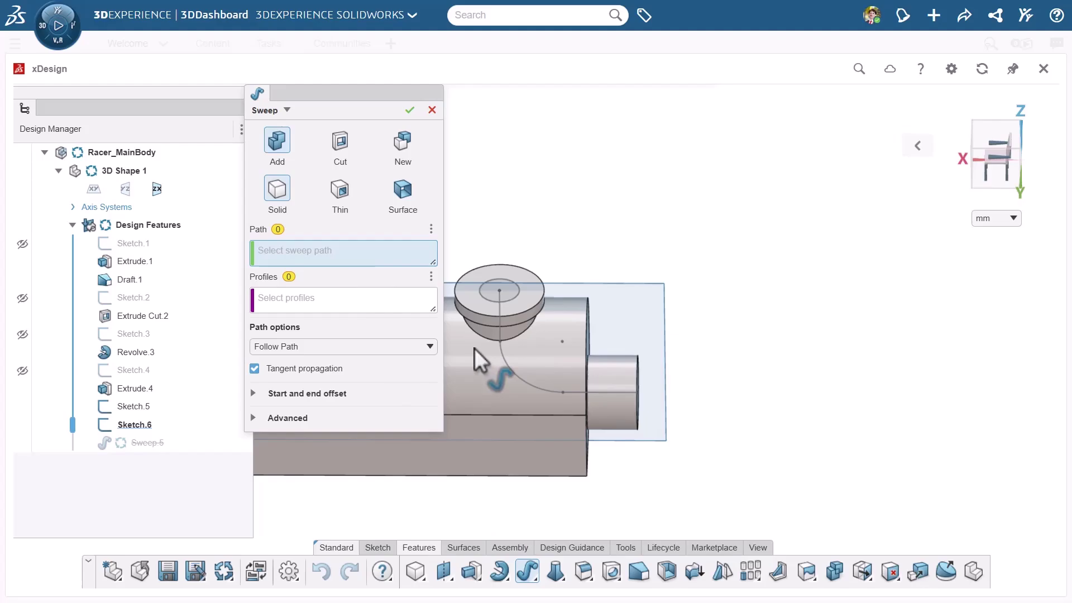
click(512, 368)
click(319, 300)
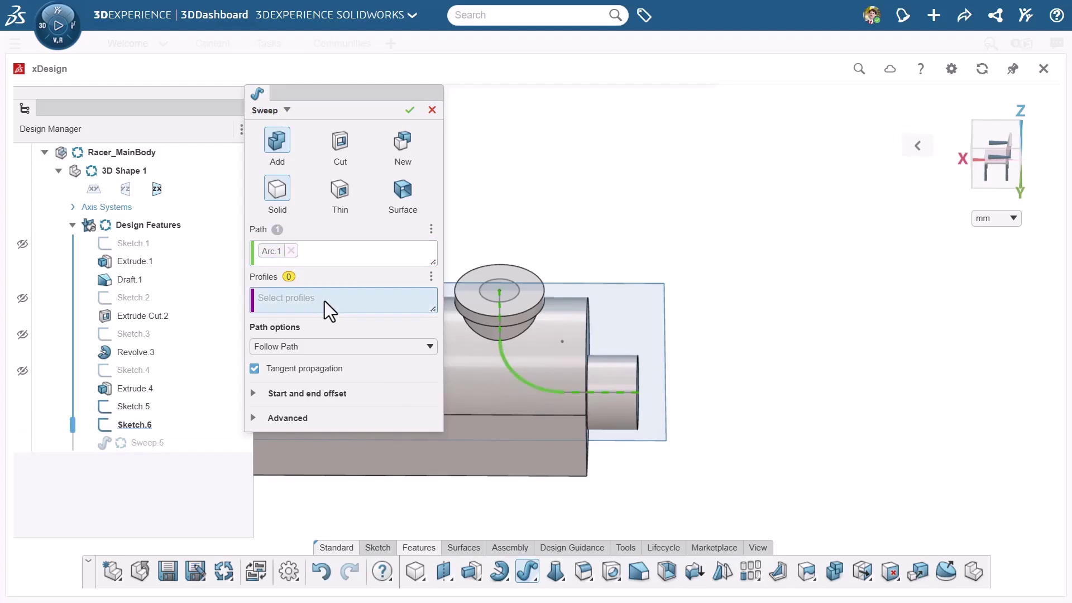
click(507, 293)
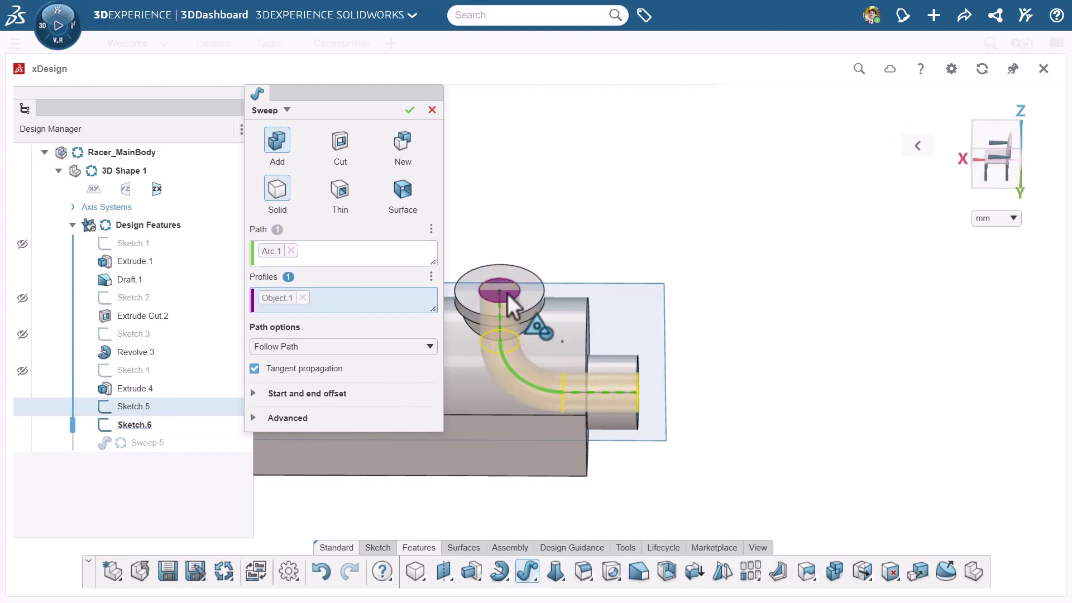
click(340, 144)
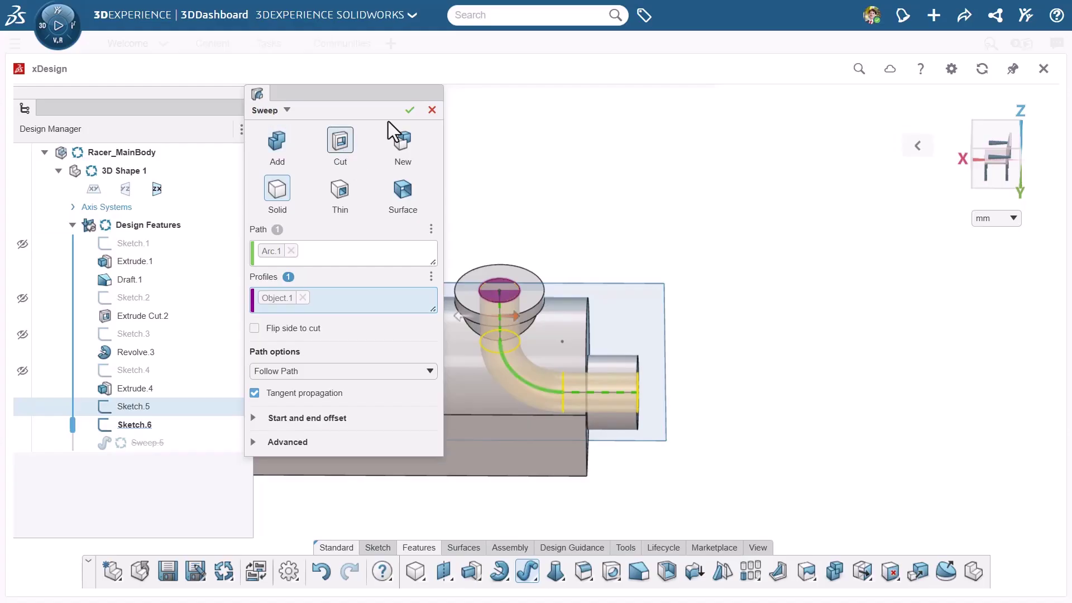
click(408, 111)
click(918, 146)
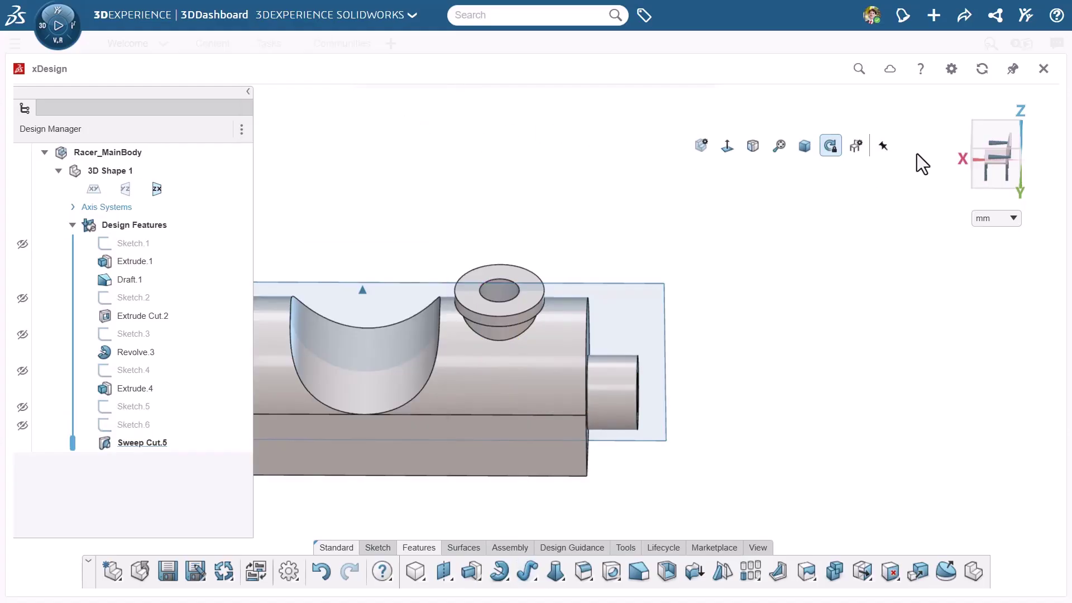
click(753, 146)
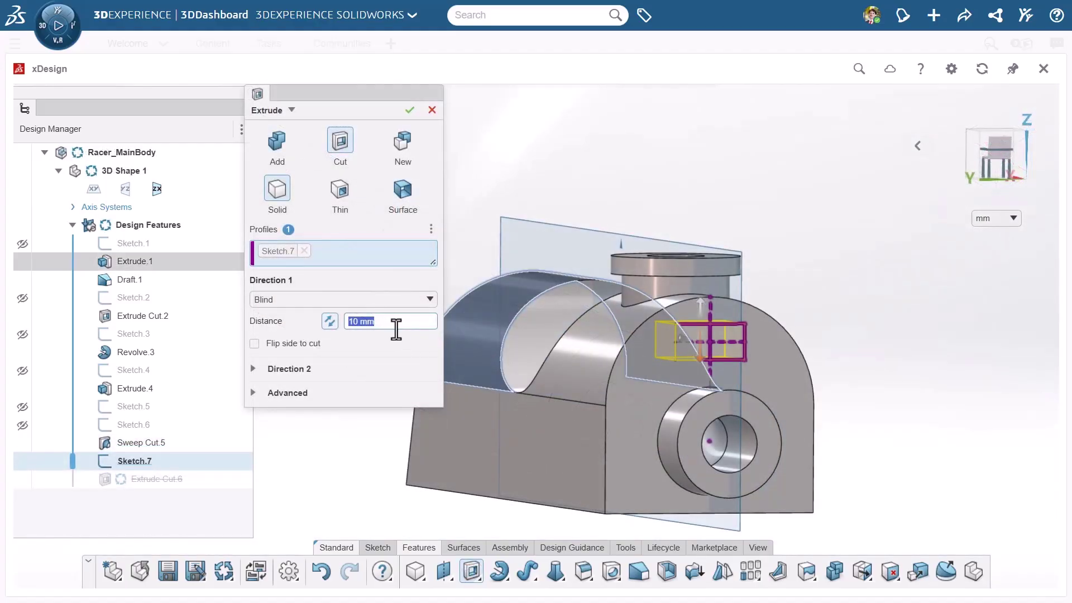
Apply the 10 mm cut on Sketch.7 and extrude Sketch.8 into 12.5 mm axle pins.
click(410, 110)
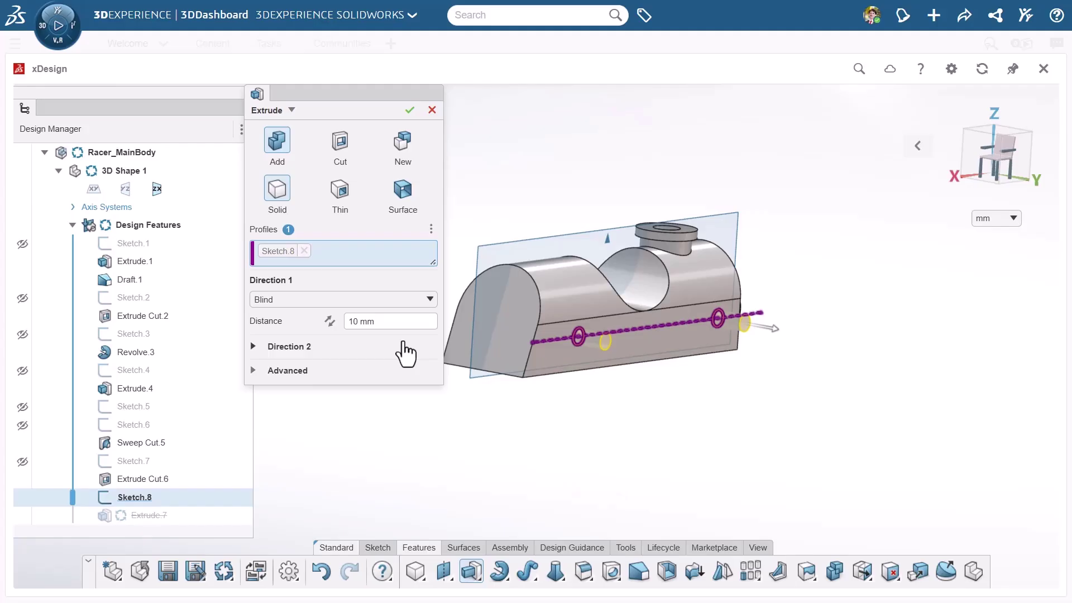
click(380, 321)
triple_click(383, 323)
text(12.5)
key(Return)
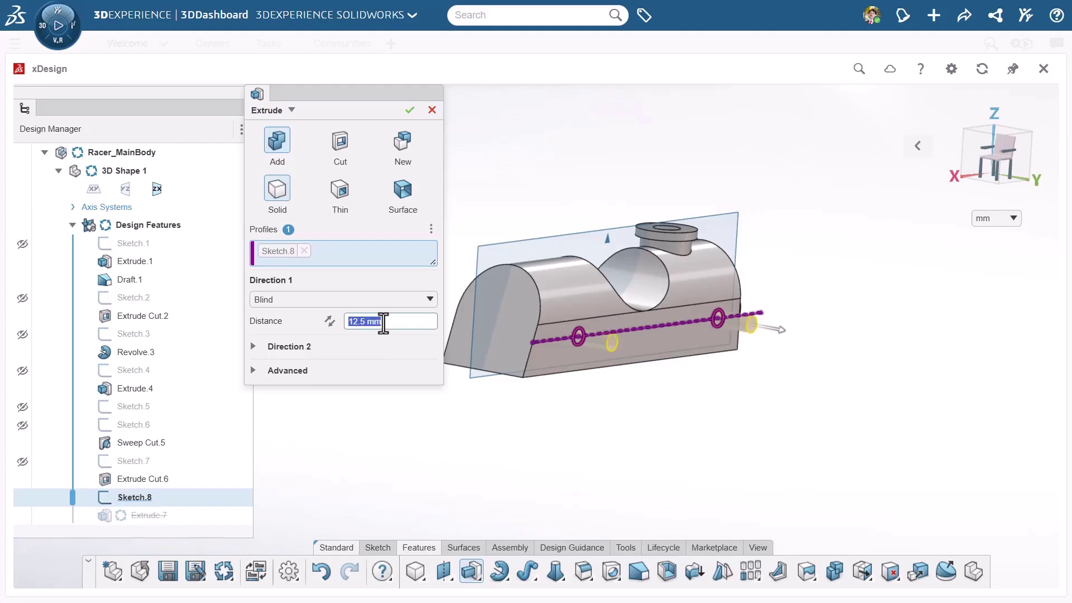
click(411, 111)
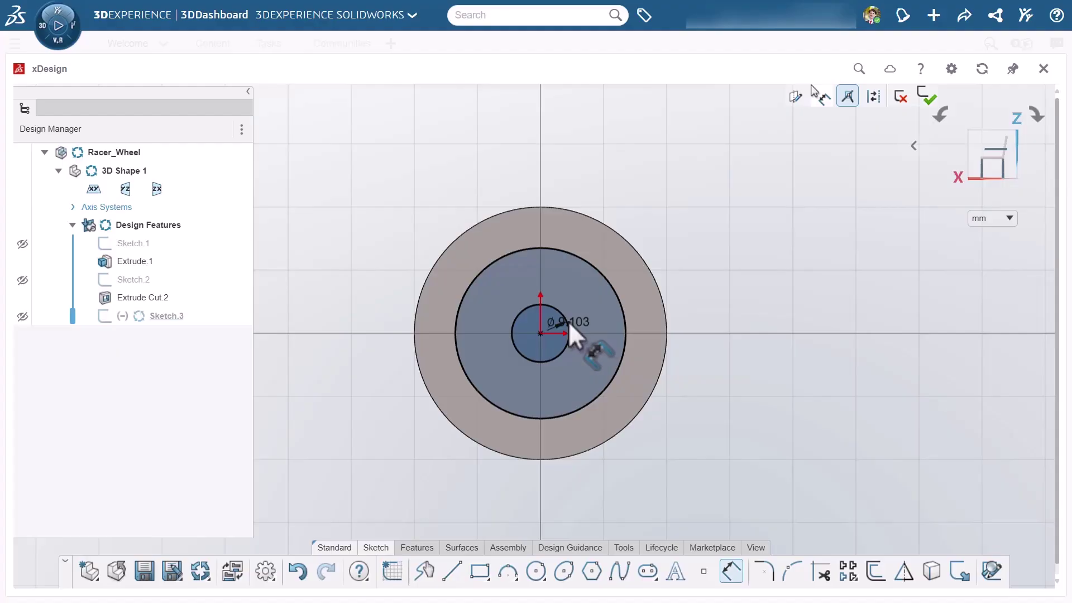
Dimension the wheel's centre hub hole to 5.75 mm diameter.
click(568, 321)
click(699, 290)
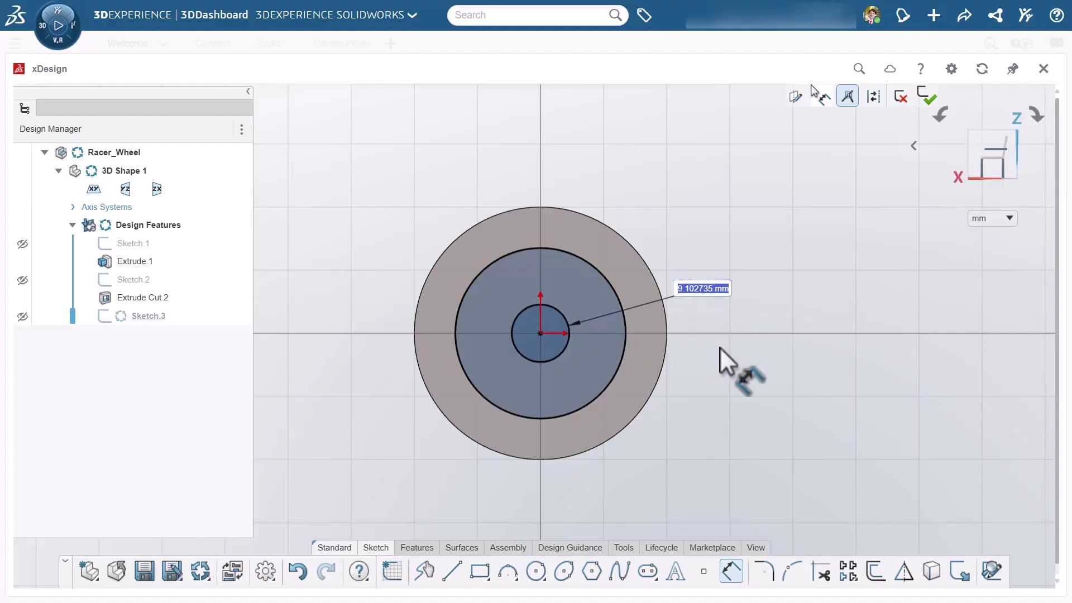
text(5.75)
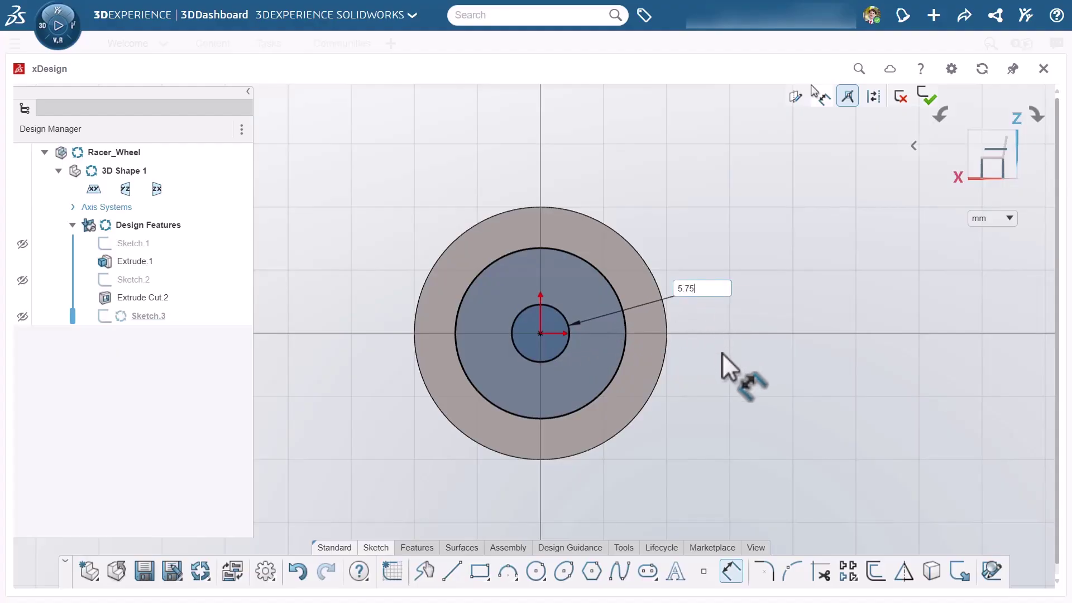
key(Return)
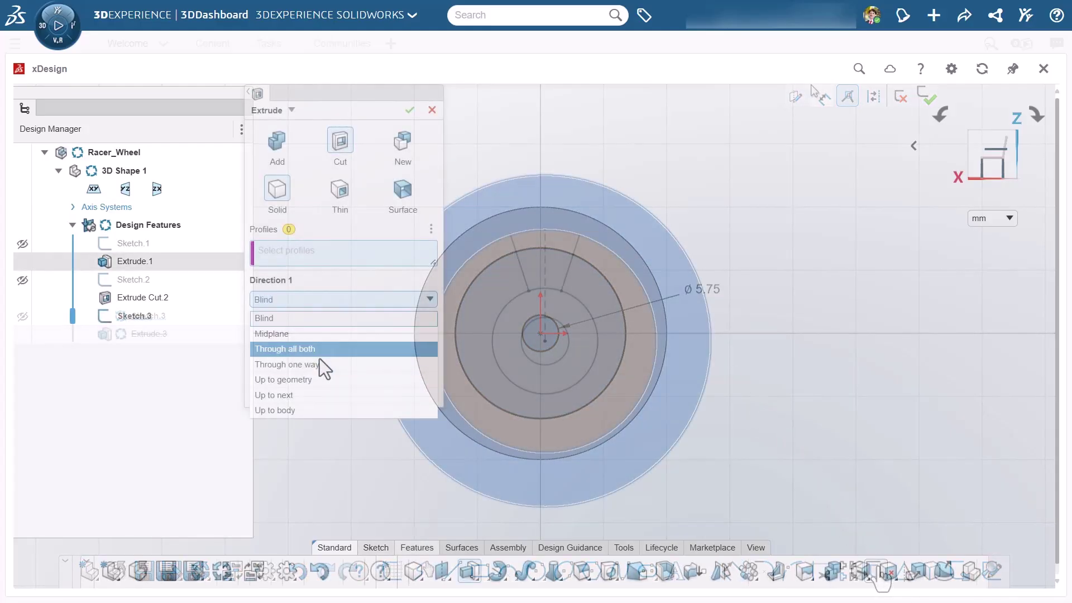
Cut the spoke sector and hub hole through the wheel, then pattern the spoke cut around the hub.
click(319, 362)
middle_drag(827, 355, 726, 347)
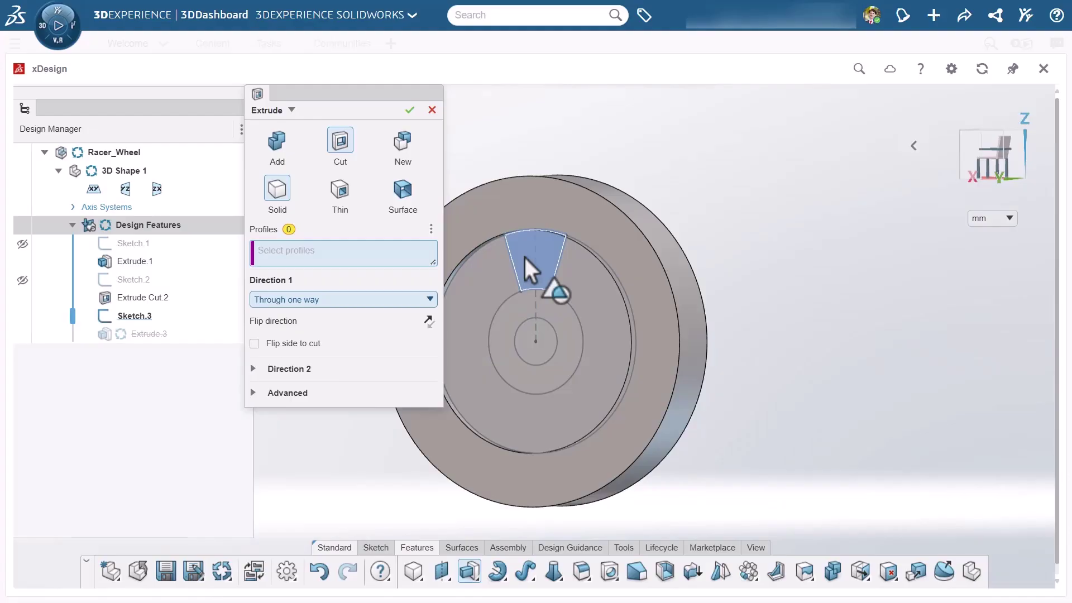
click(524, 256)
click(520, 327)
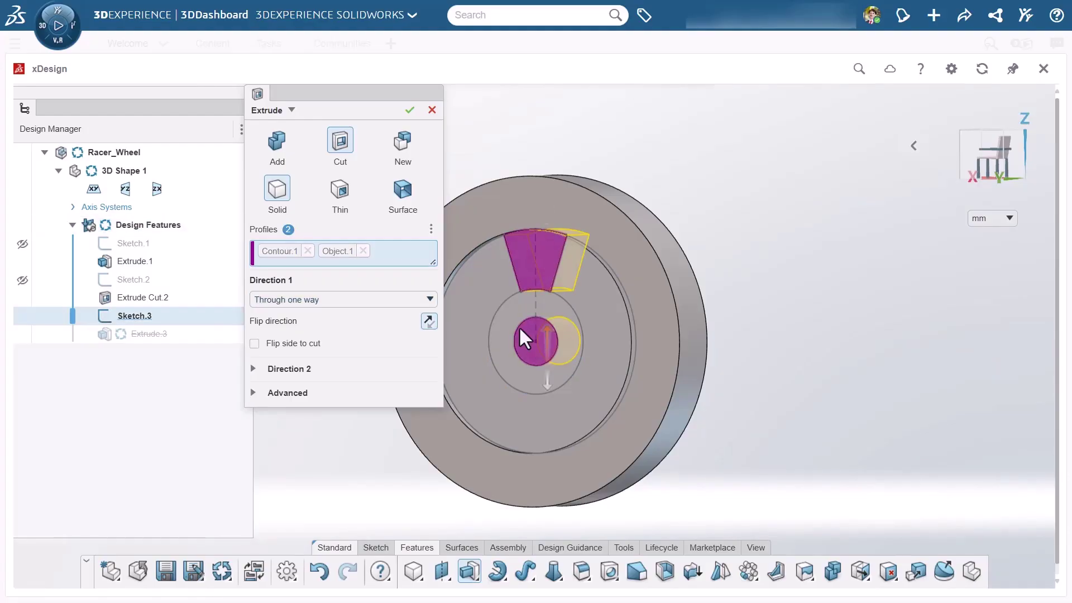
click(409, 110)
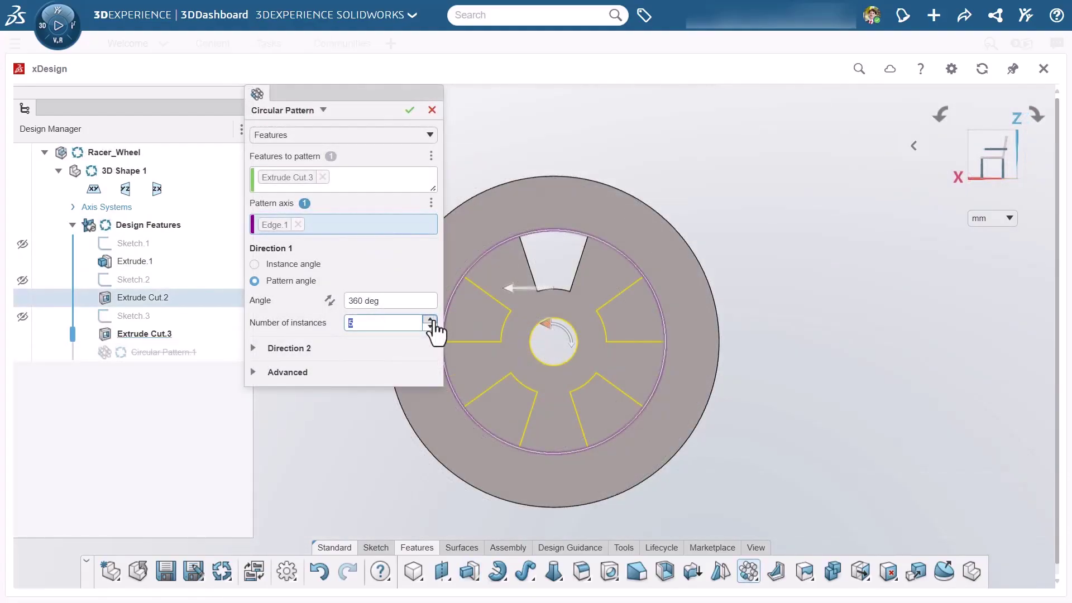
click(409, 110)
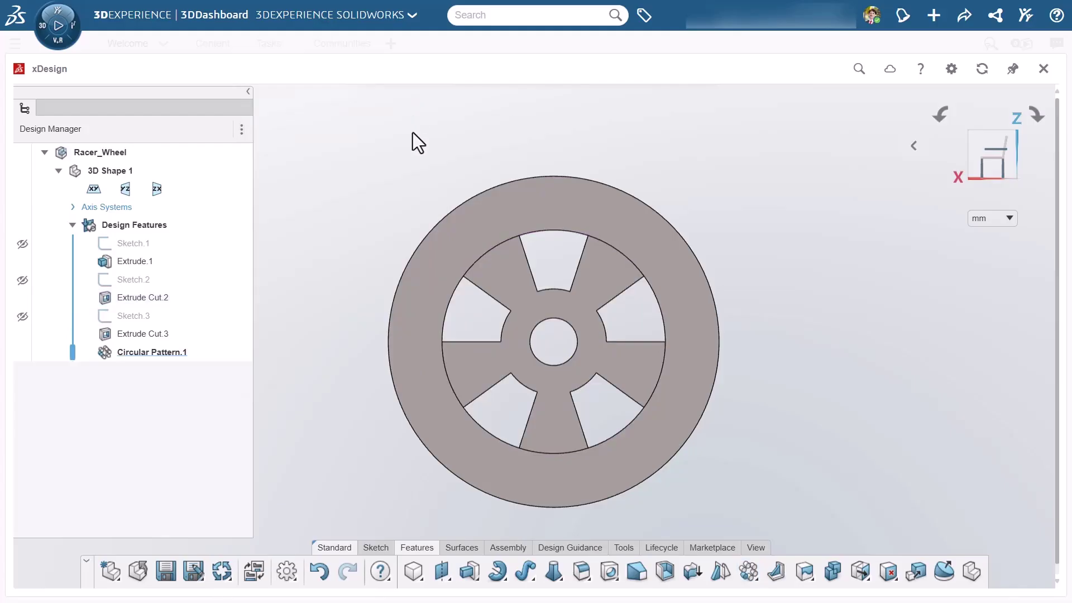
middle_drag(853, 456, 799, 478)
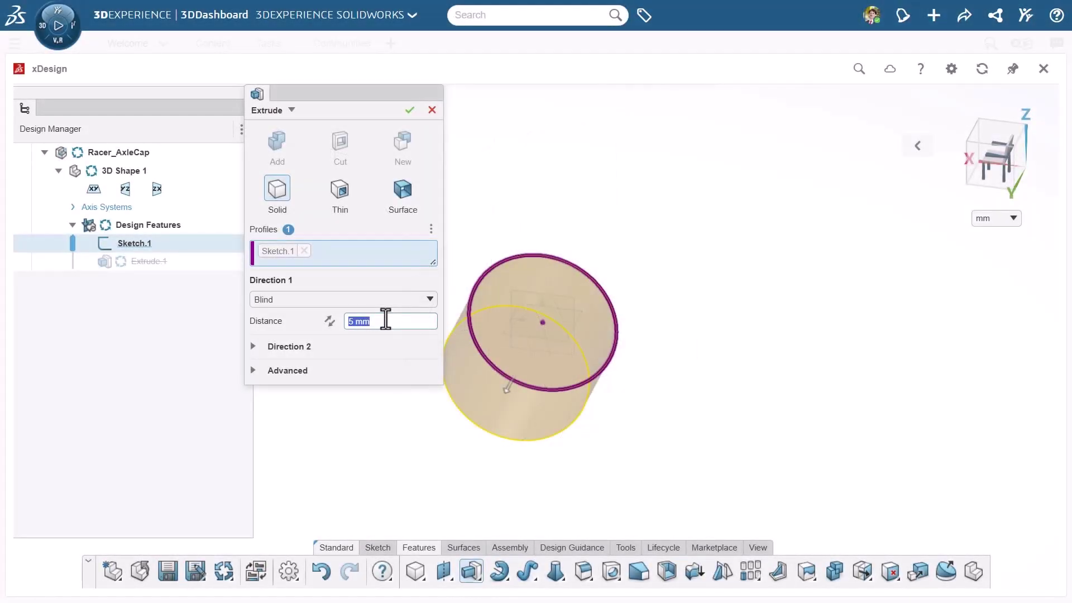
Extrude the axle cap cylinder and shell it to 0.9 mm walls, leaving the front face open.
click(409, 112)
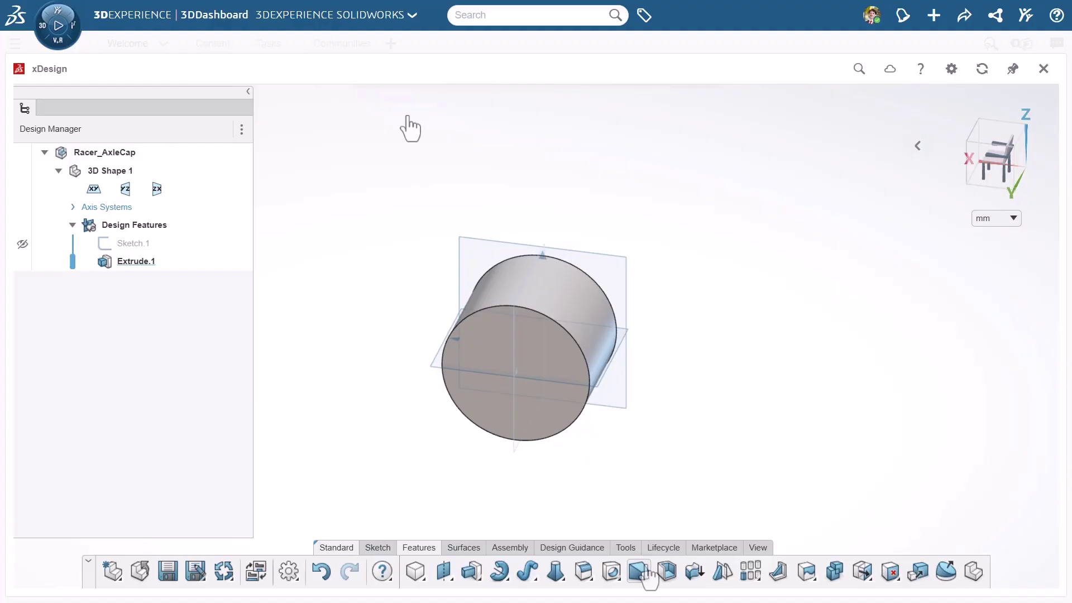
click(667, 572)
click(522, 399)
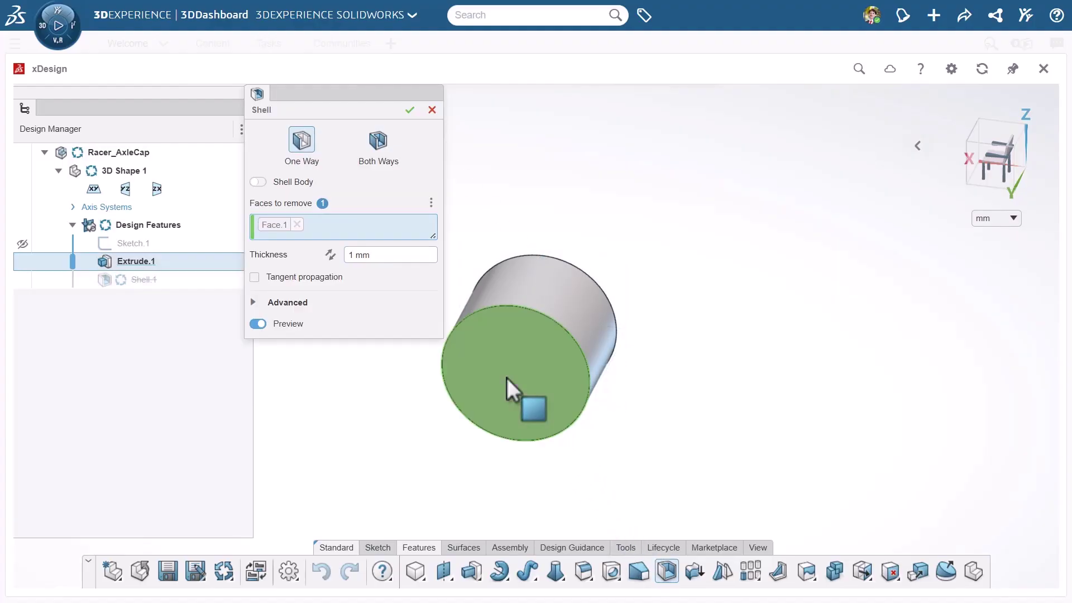
click(390, 255)
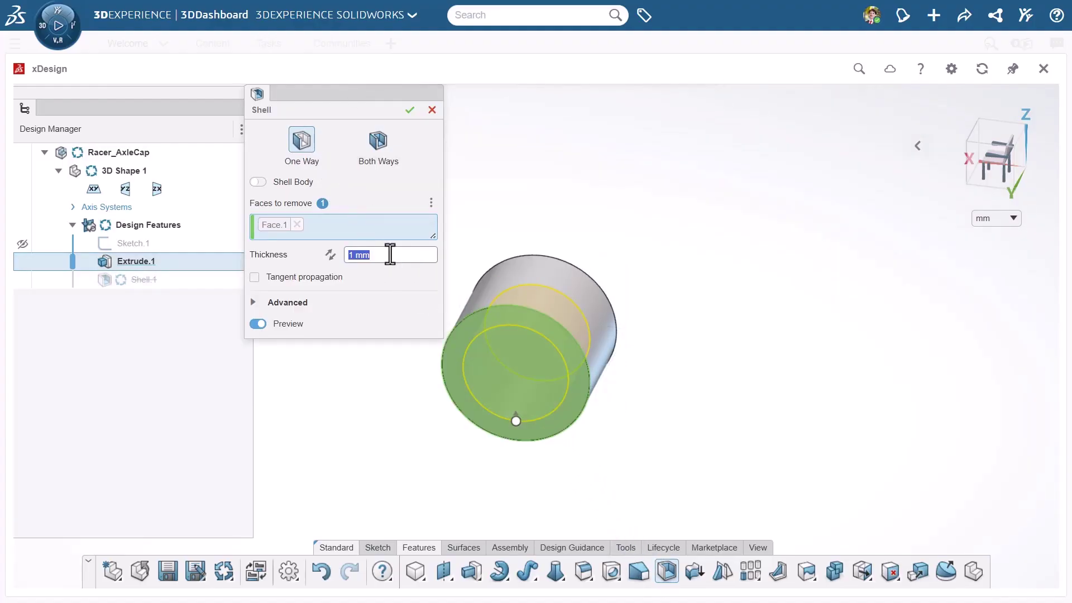
double_click(391, 254)
click(390, 255)
text(0.9)
key(Return)
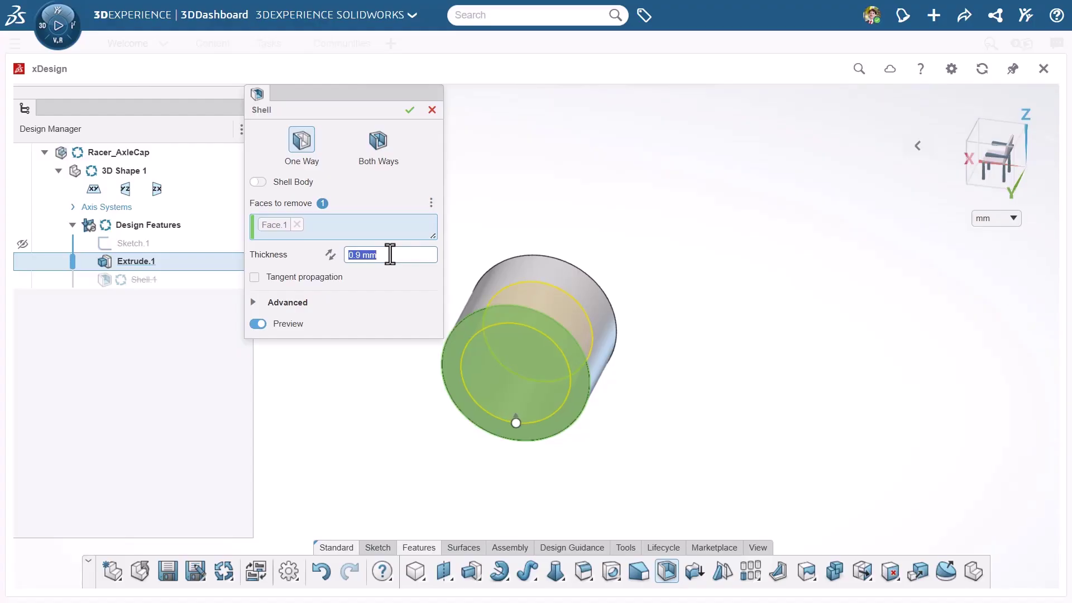
click(410, 110)
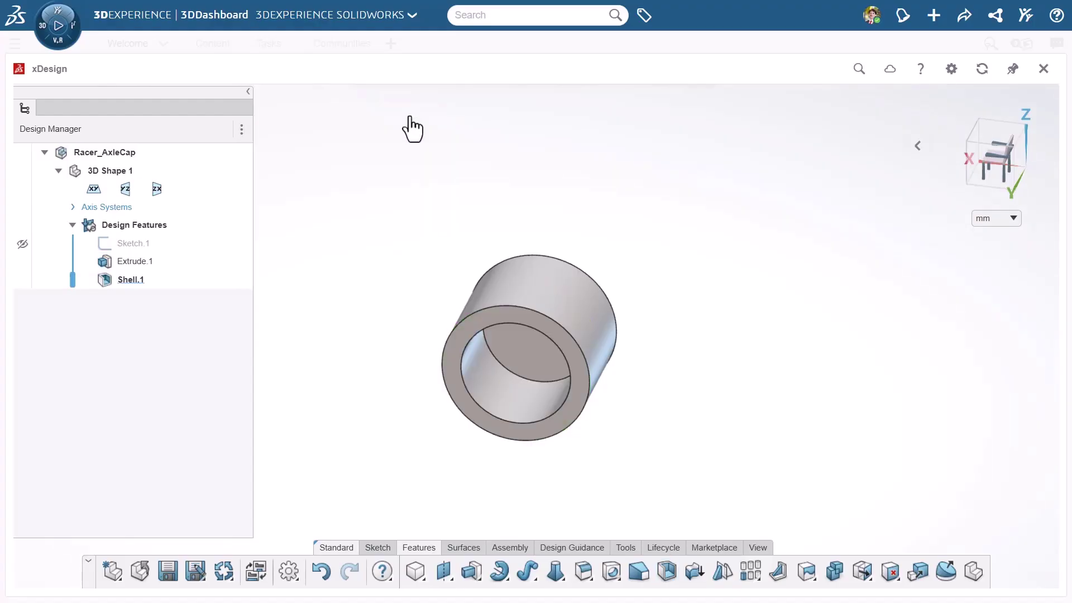
mouse_move(666, 379)
middle_down()
mouse_move(699, 395)
mouse_move(766, 366)
middle_up()
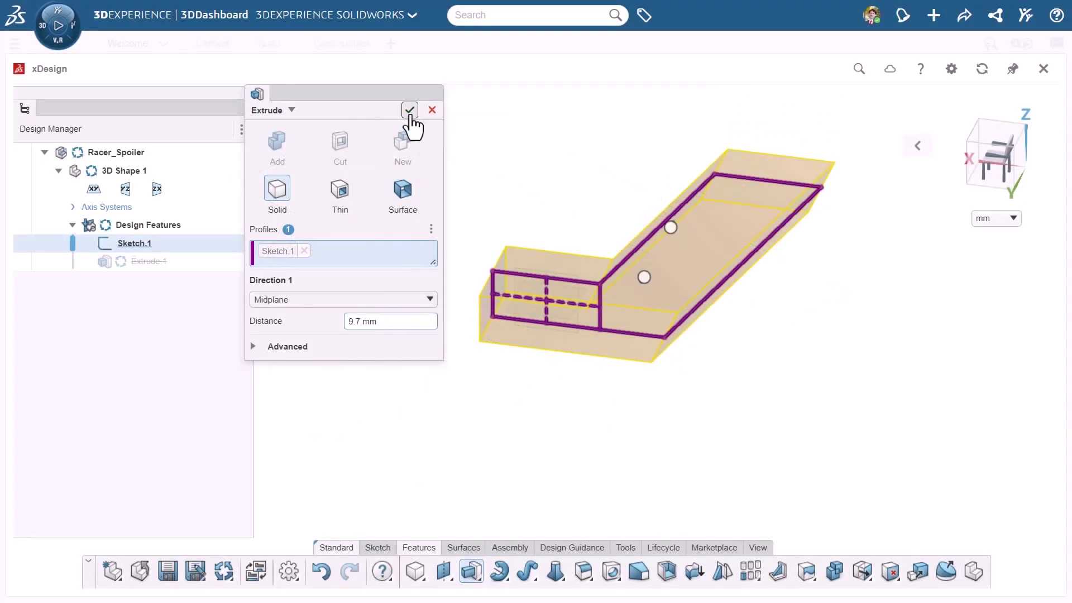
Confirm the spoiler strut, then extrude Sketch.2 as a 60 mm Midplane wing slab.
click(409, 110)
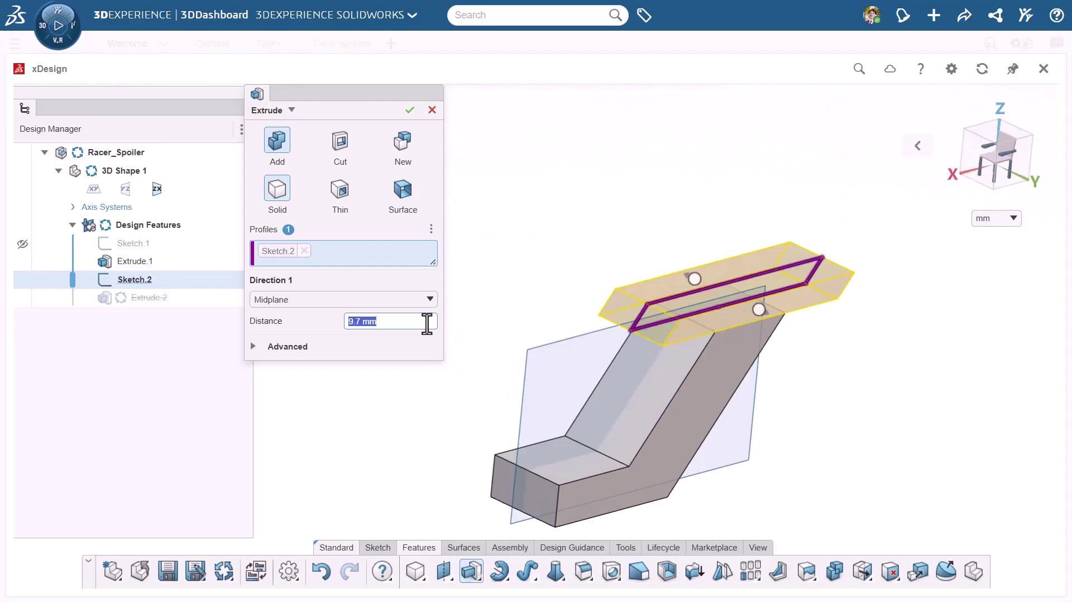
text(60)
key(Return)
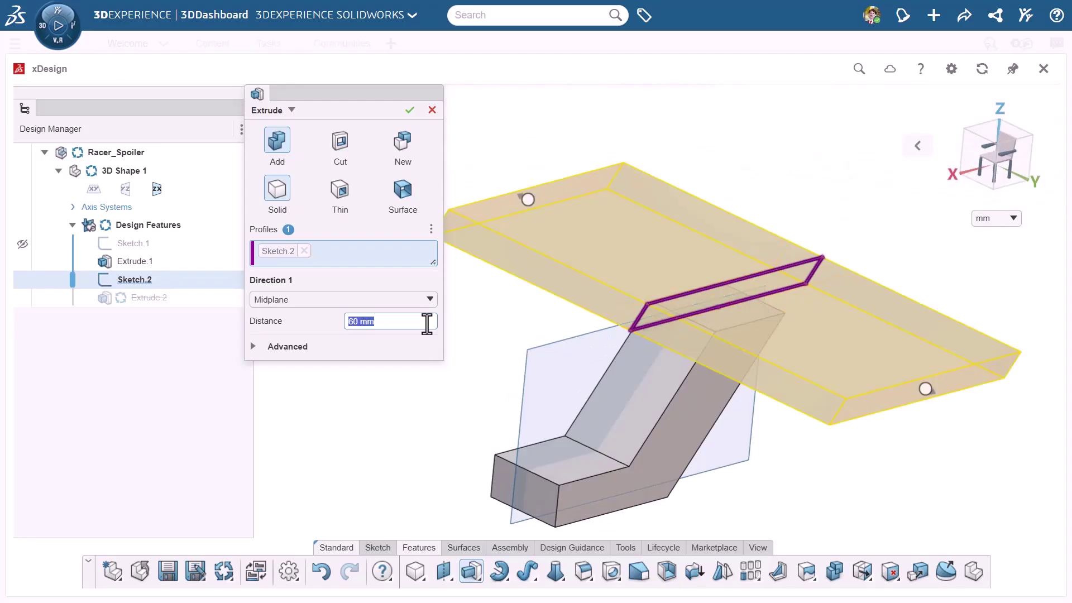
click(400, 310)
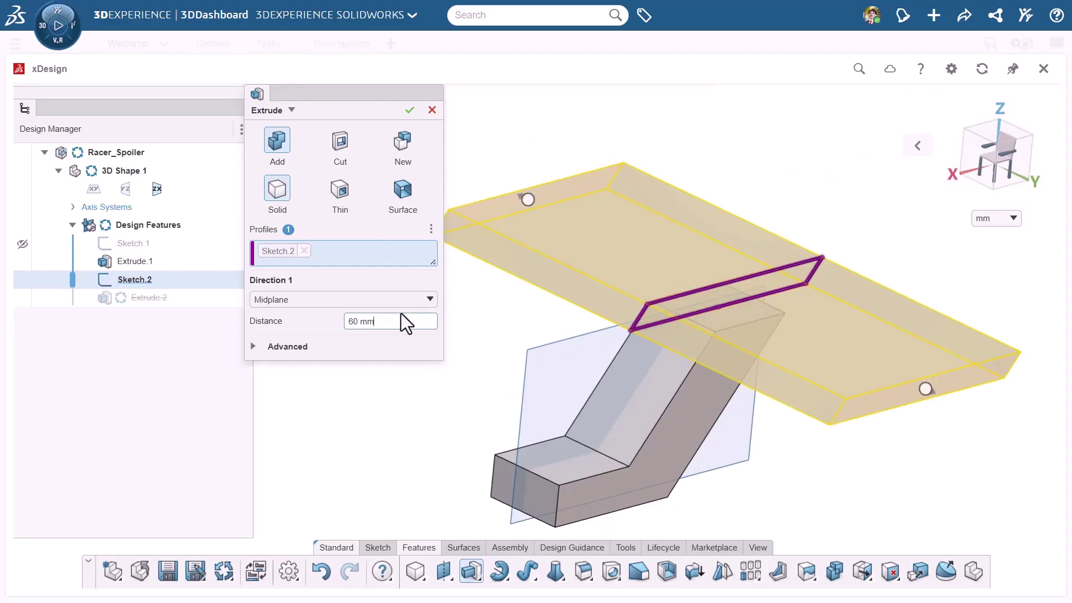
click(408, 112)
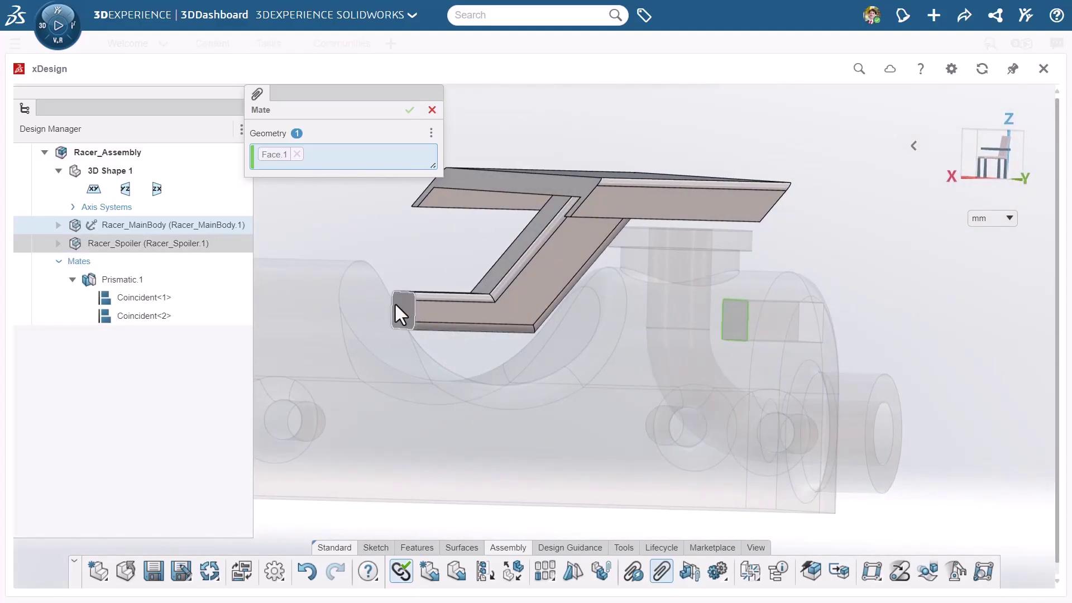
Mate the spoiler face coincident on the body and the wheel concentric on the axle pin.
click(395, 304)
click(258, 134)
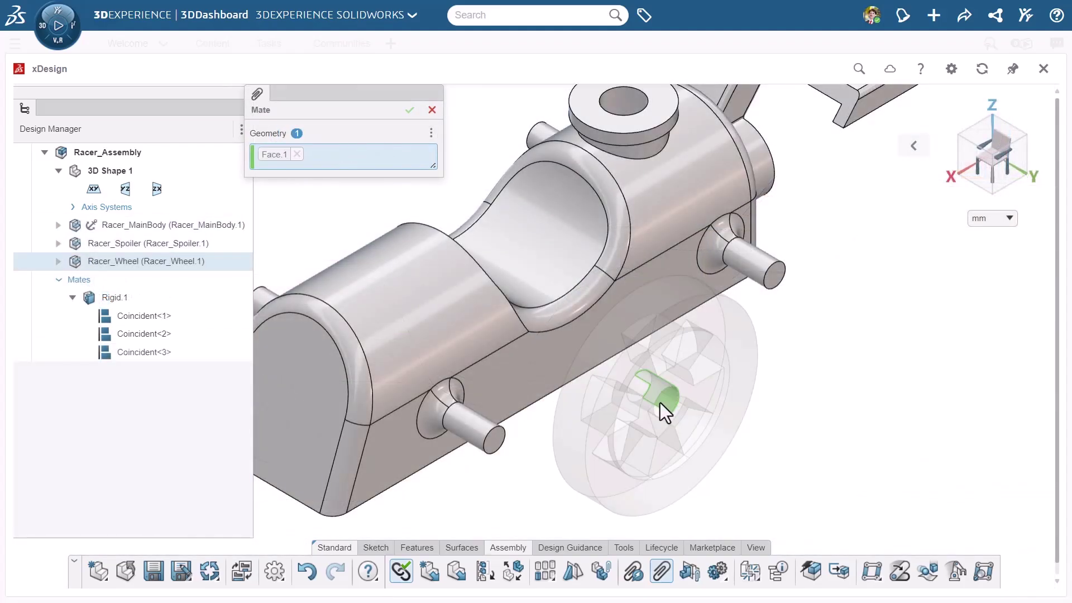
click(464, 424)
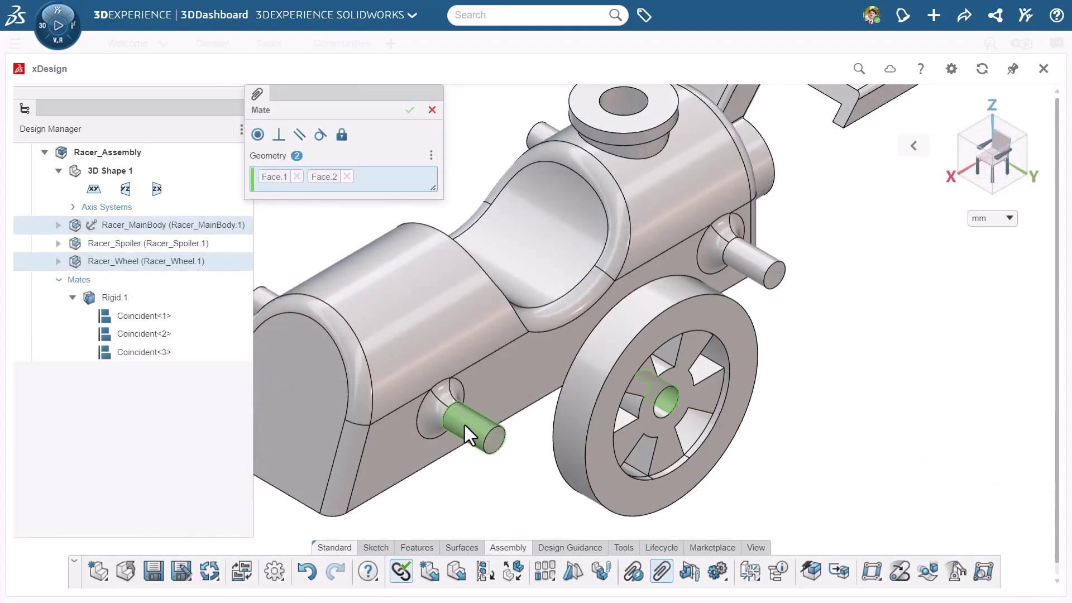
click(258, 135)
click(389, 239)
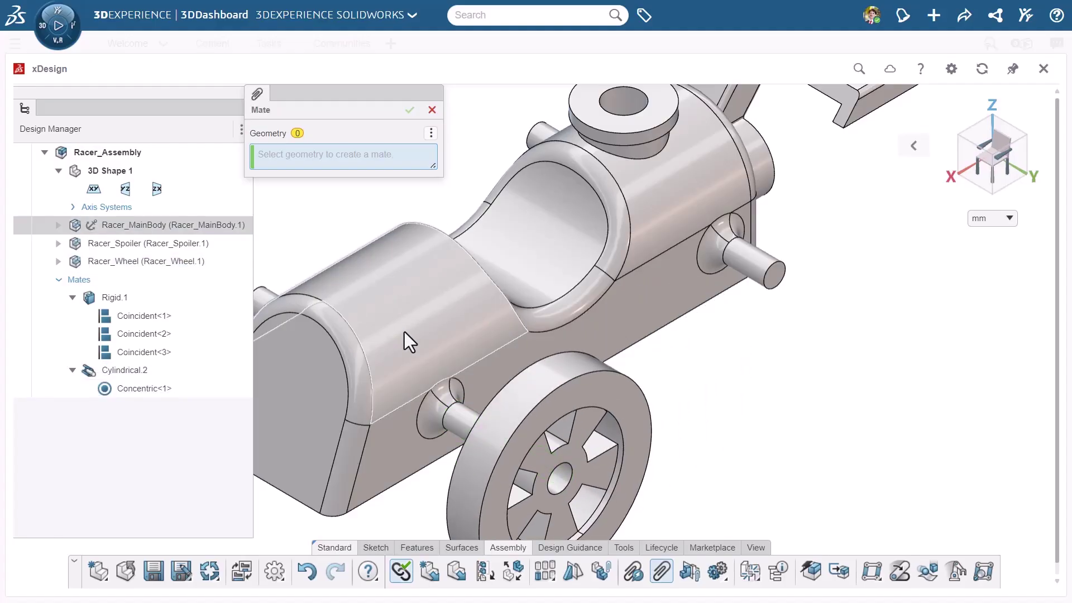
Add a 2.5 mm distance mate between the body side face and the wheel's outer face.
click(390, 438)
scroll(320, 498, down, 5)
middle_drag(320, 498, 629, 445)
scroll(749, 362, up, 5)
click(742, 353)
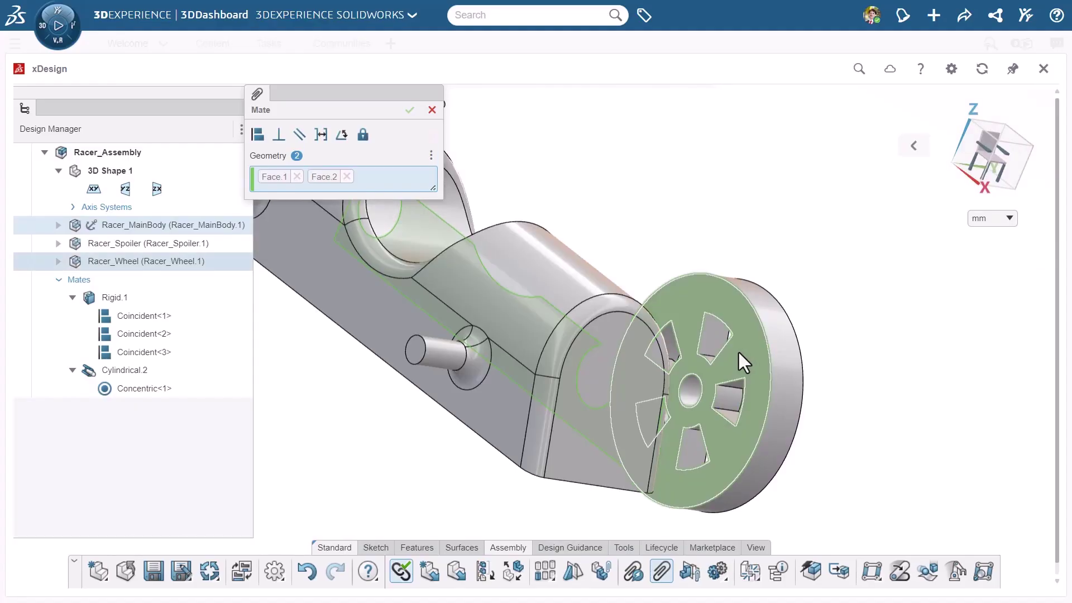
click(321, 136)
click(390, 238)
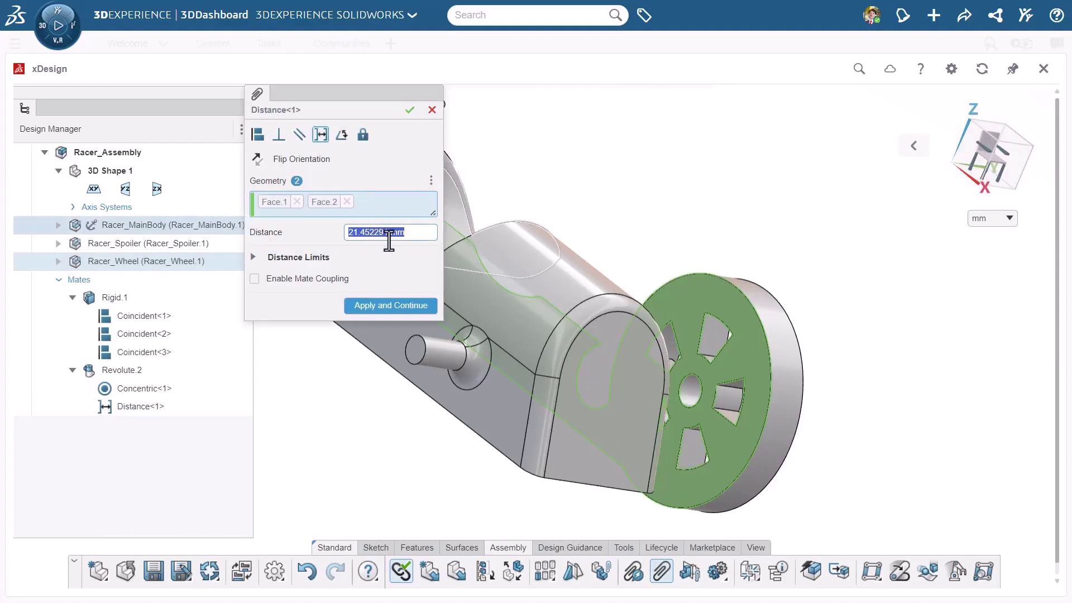
text(2.5)
key(Return)
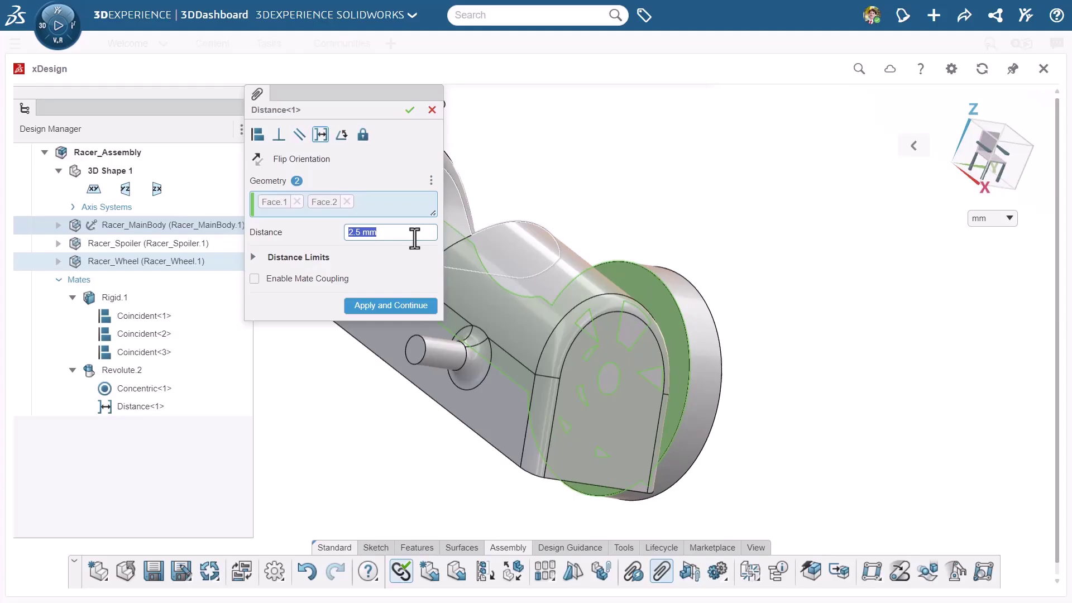
click(395, 311)
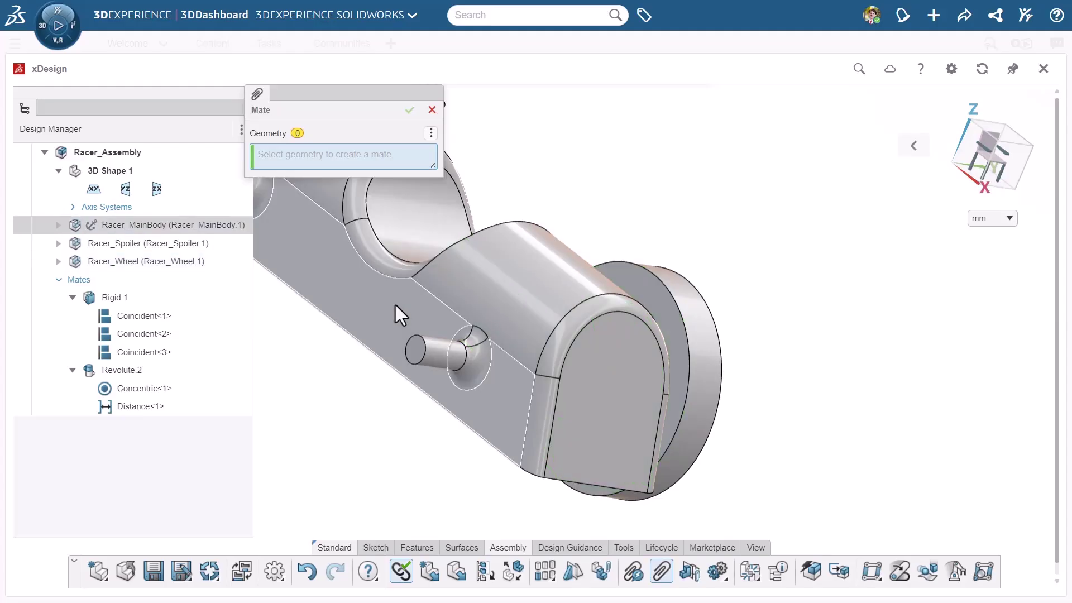
Finish mating, view the assembly see-through, and return to the isometric view.
click(434, 109)
click(914, 146)
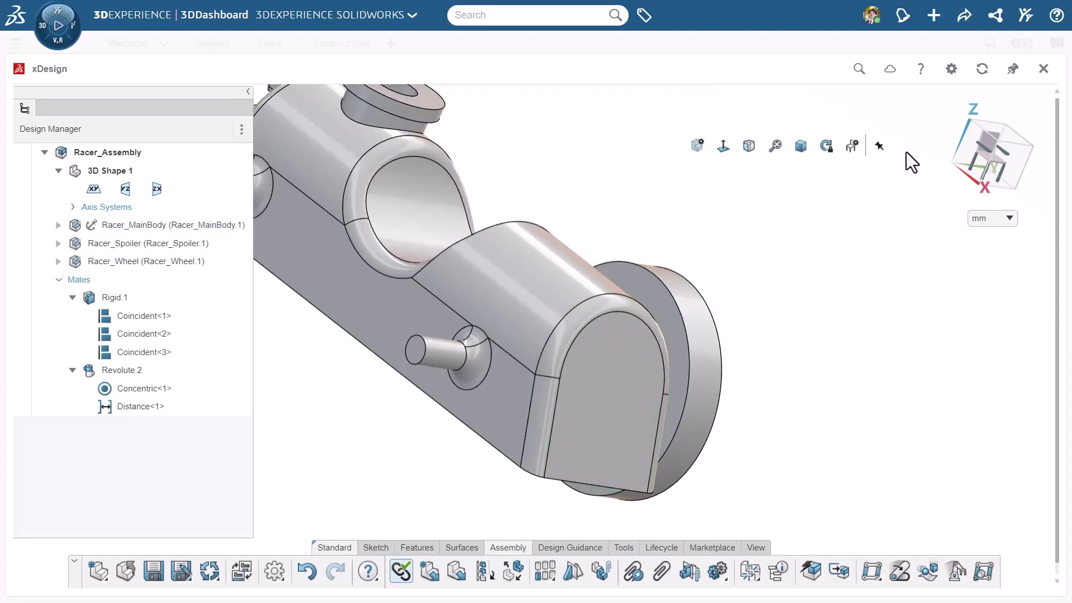
click(749, 145)
middle_drag(768, 258, 702, 271)
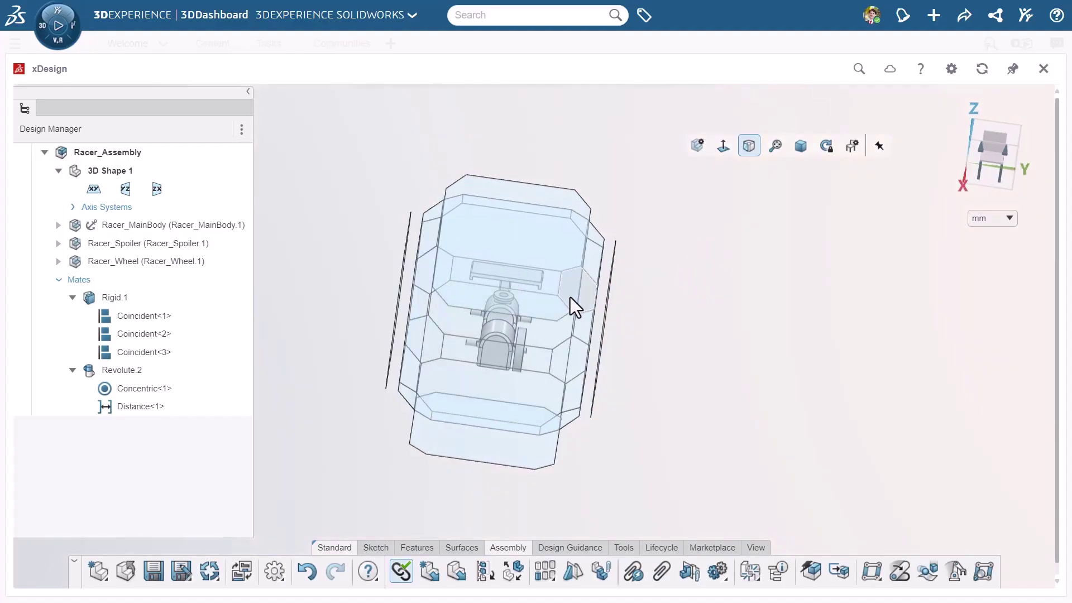
key(Escape)
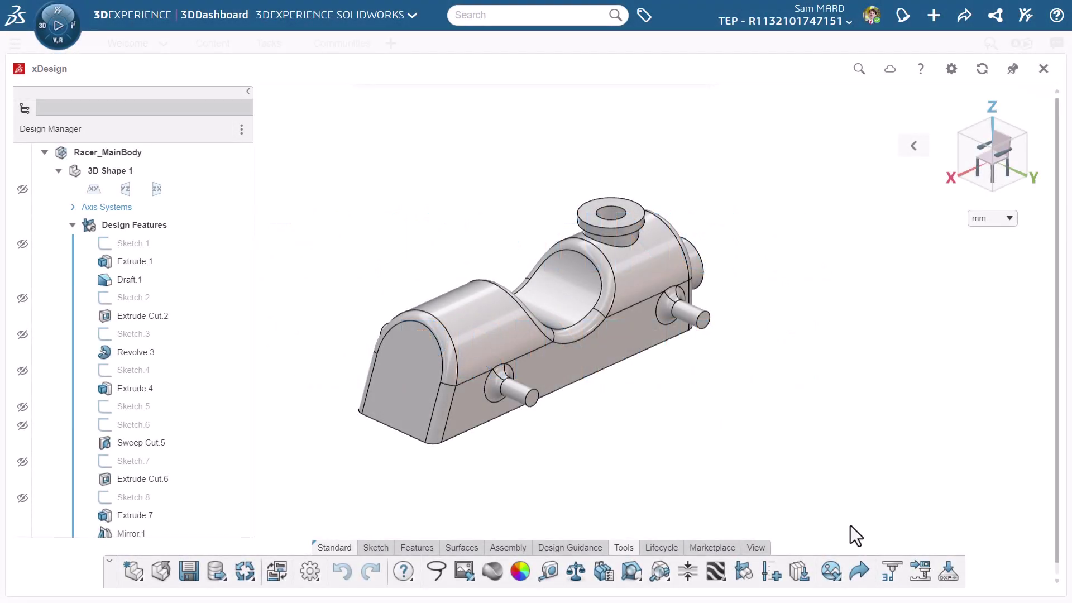
Start Print 3D for Racer_MainBody and choose Export Print Format as an STL on disk.
click(891, 571)
click(312, 298)
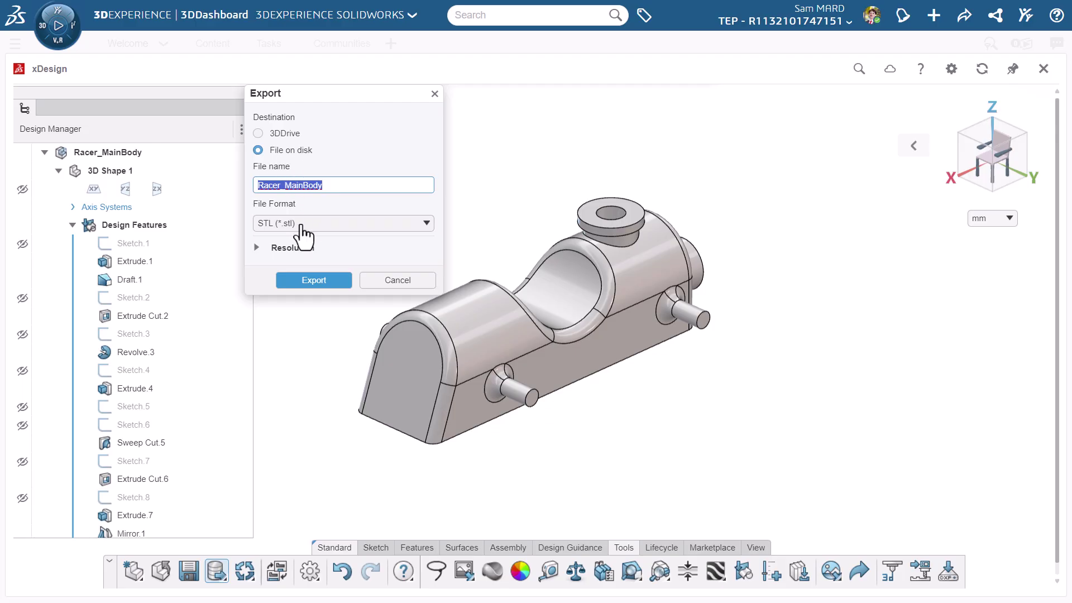
Export Racer_MainBody to disk as an STL file.
click(312, 281)
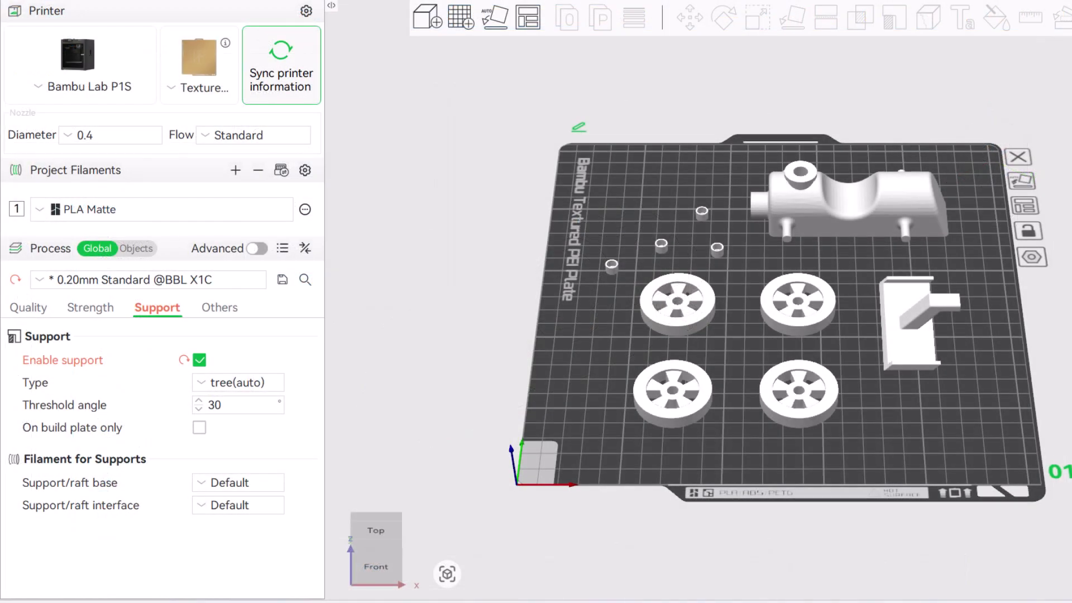